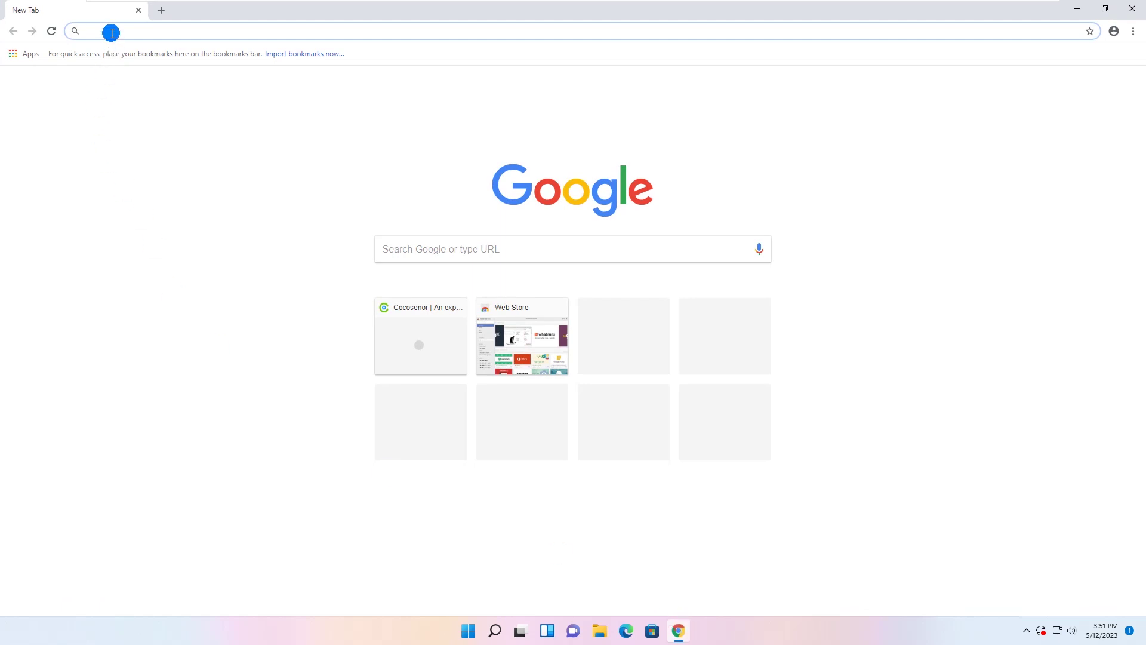
type("www.")
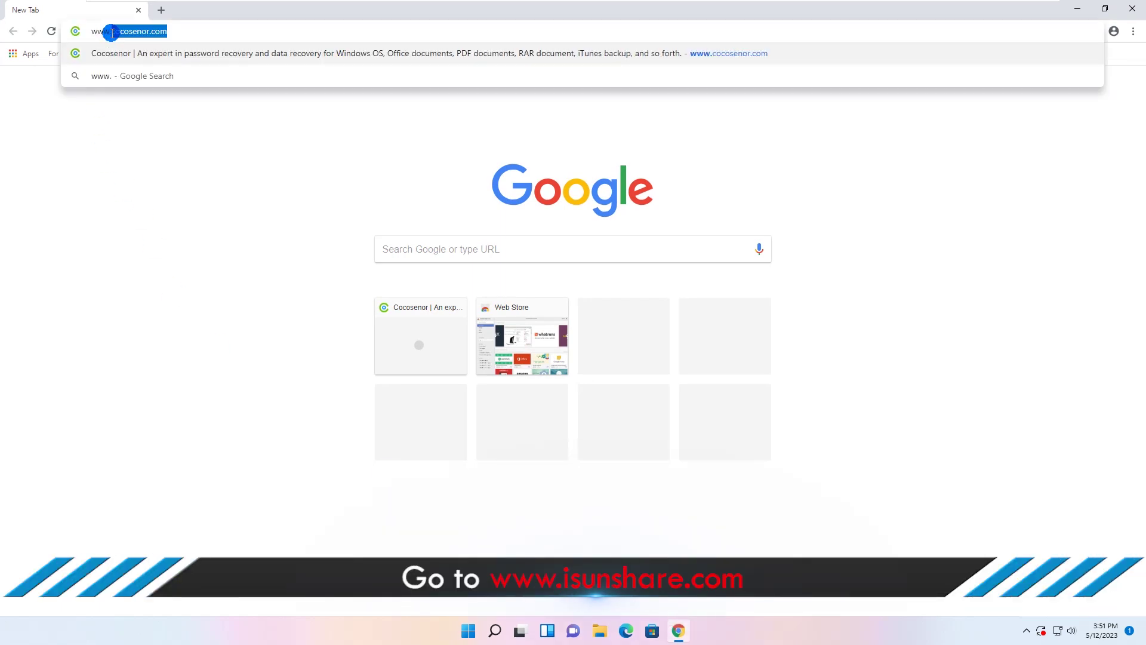
type("isunshare.")
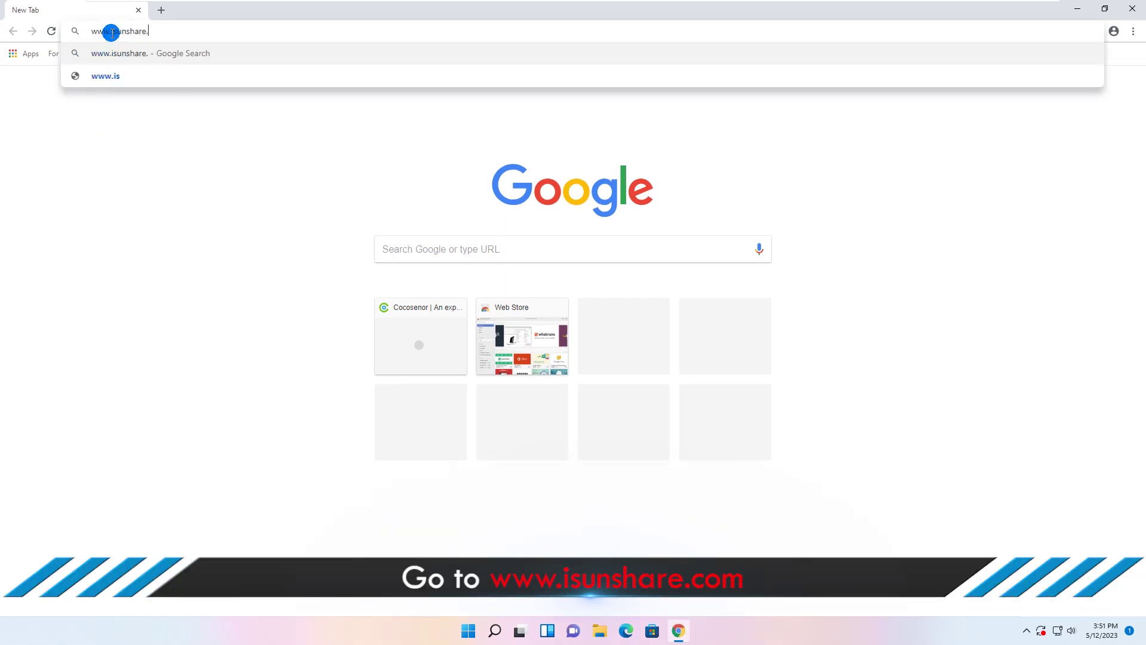
type("com")
key("Return")
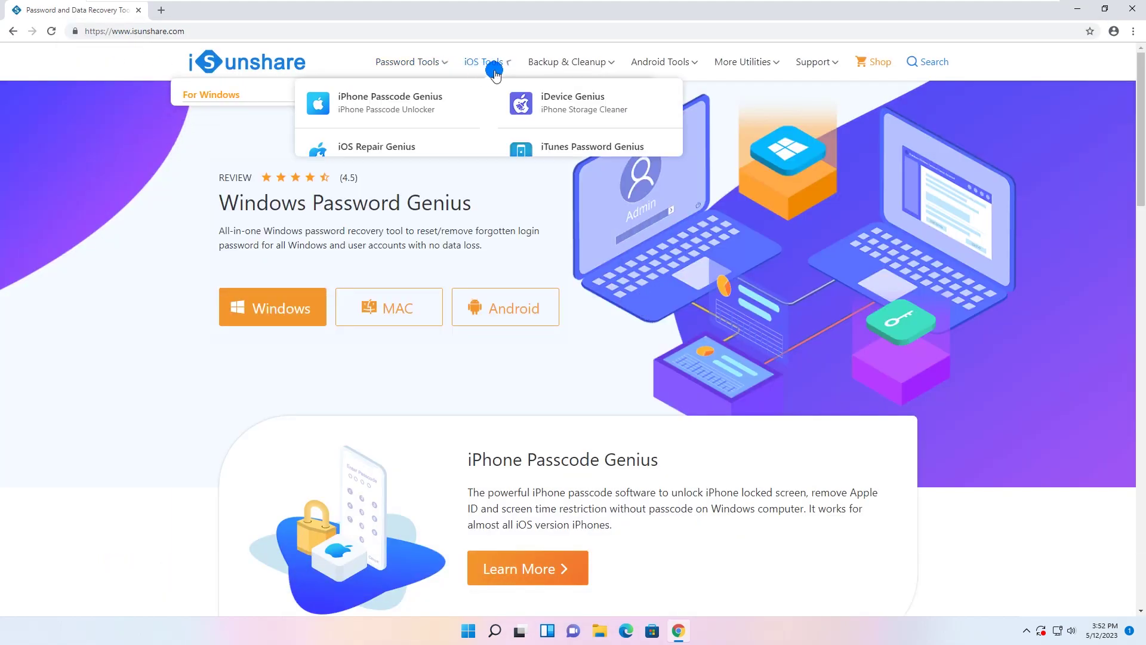
mouse_move(552, 63)
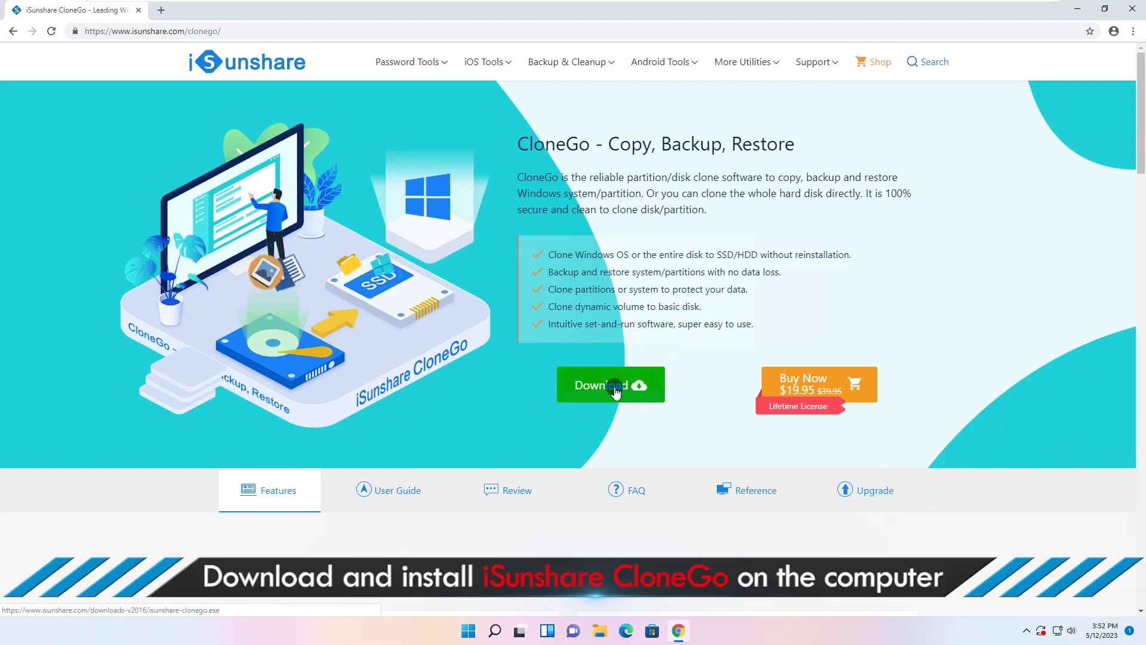
left_click(616, 391)
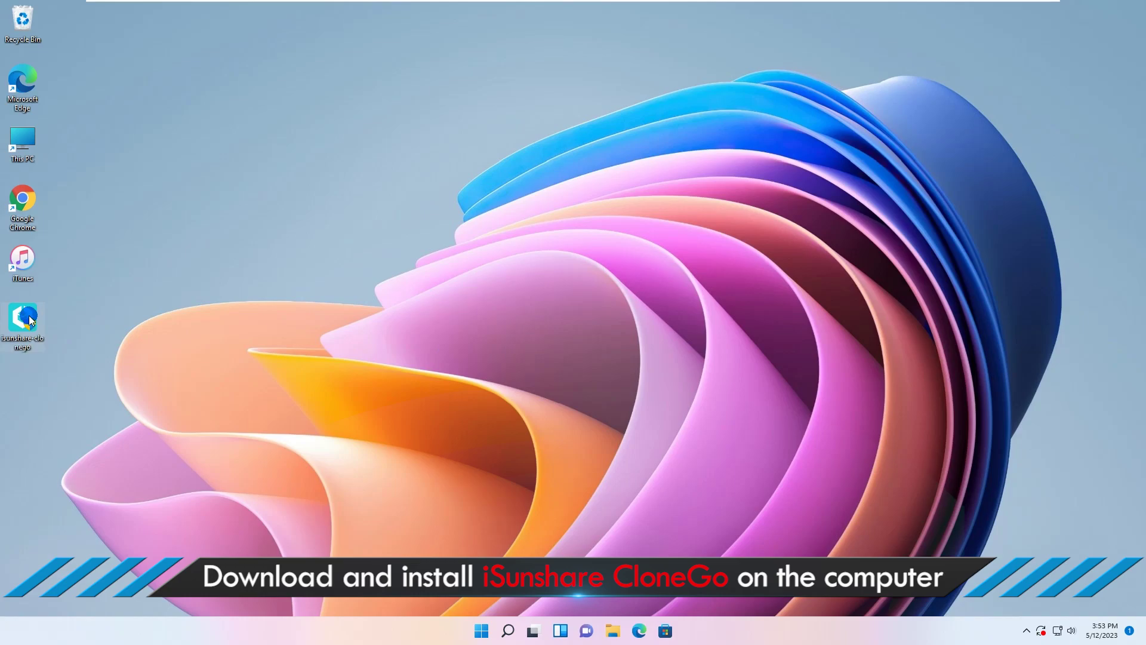
Install CloneGo 3.0.4.2 with Visit our website unchecked, launching the program at the end
double_click(29, 318)
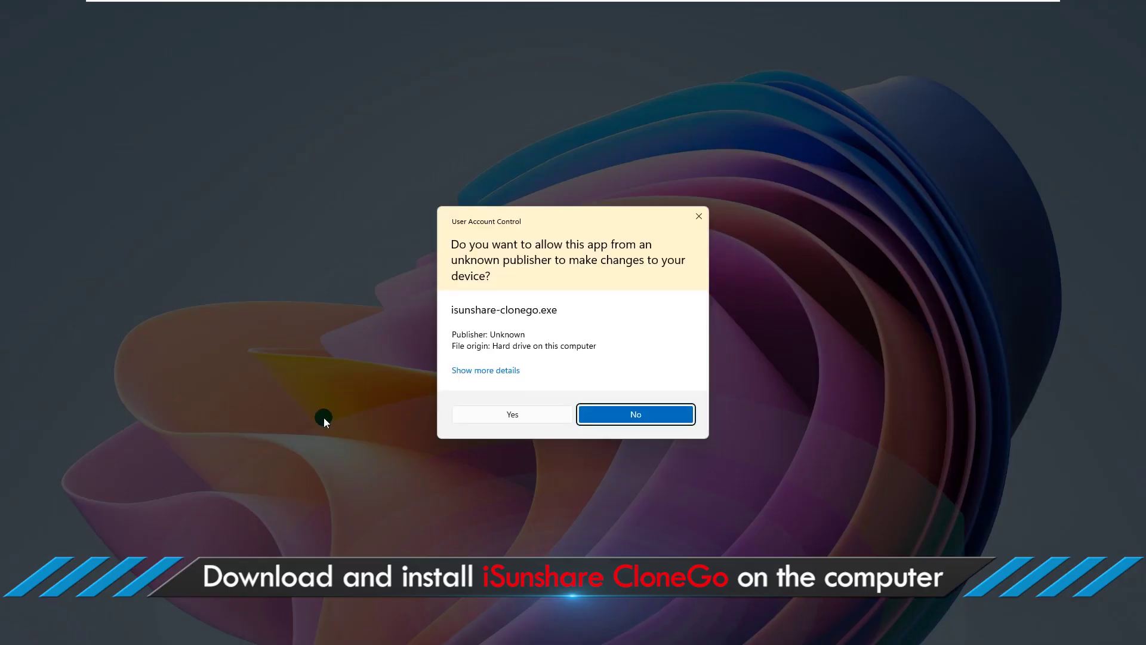
left_click(512, 413)
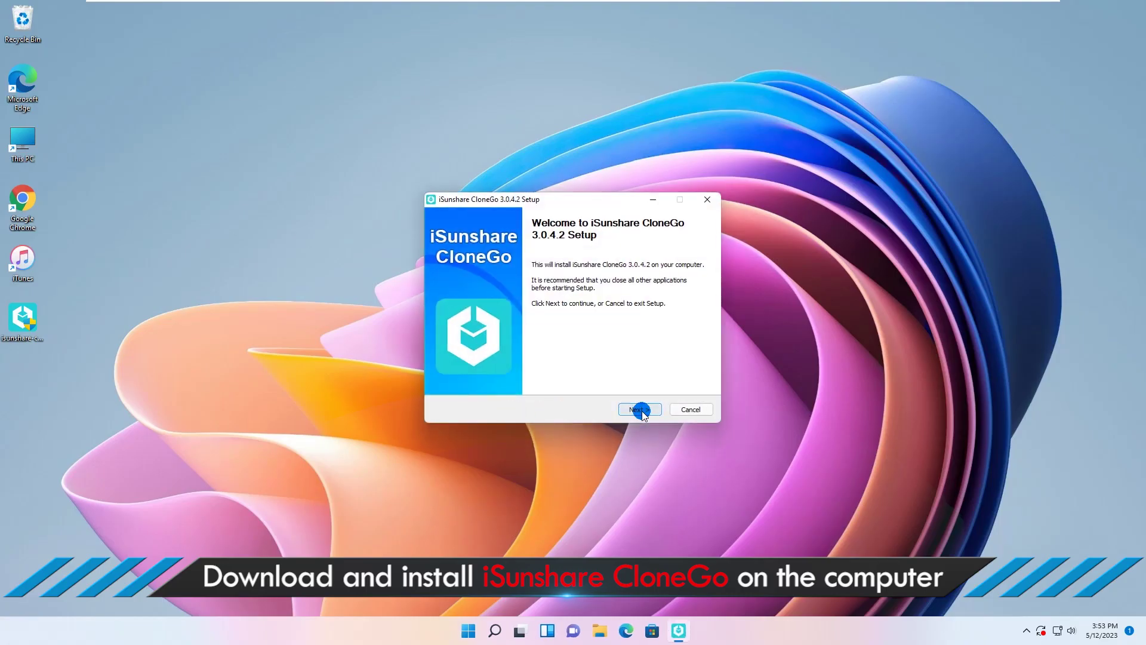
left_click(640, 410)
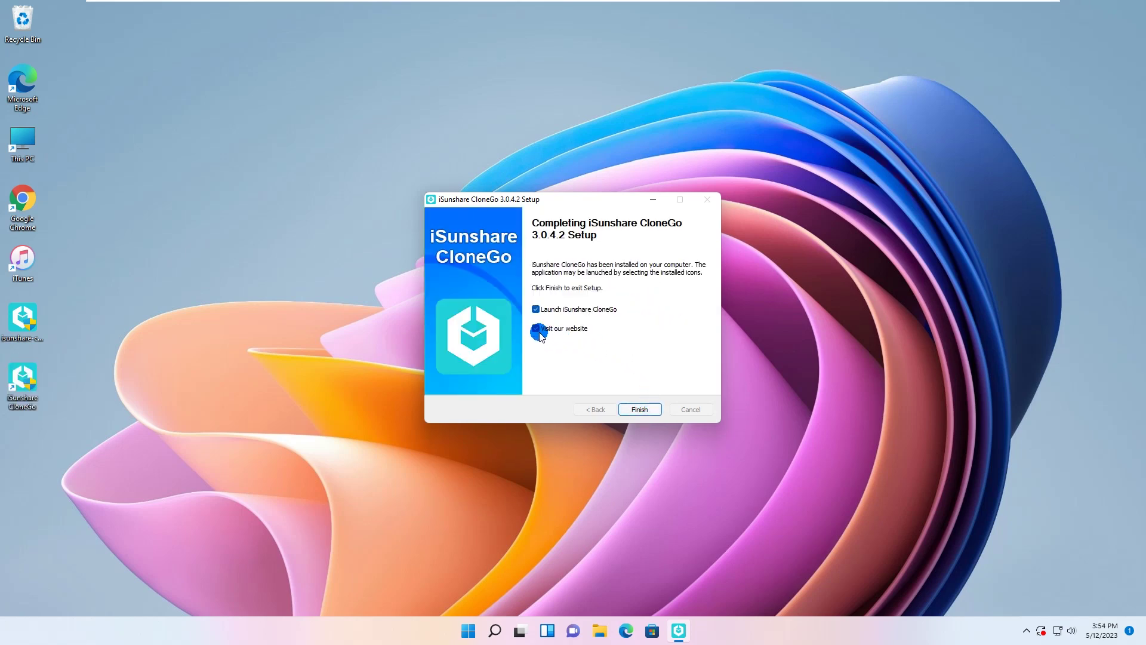
left_click(535, 327)
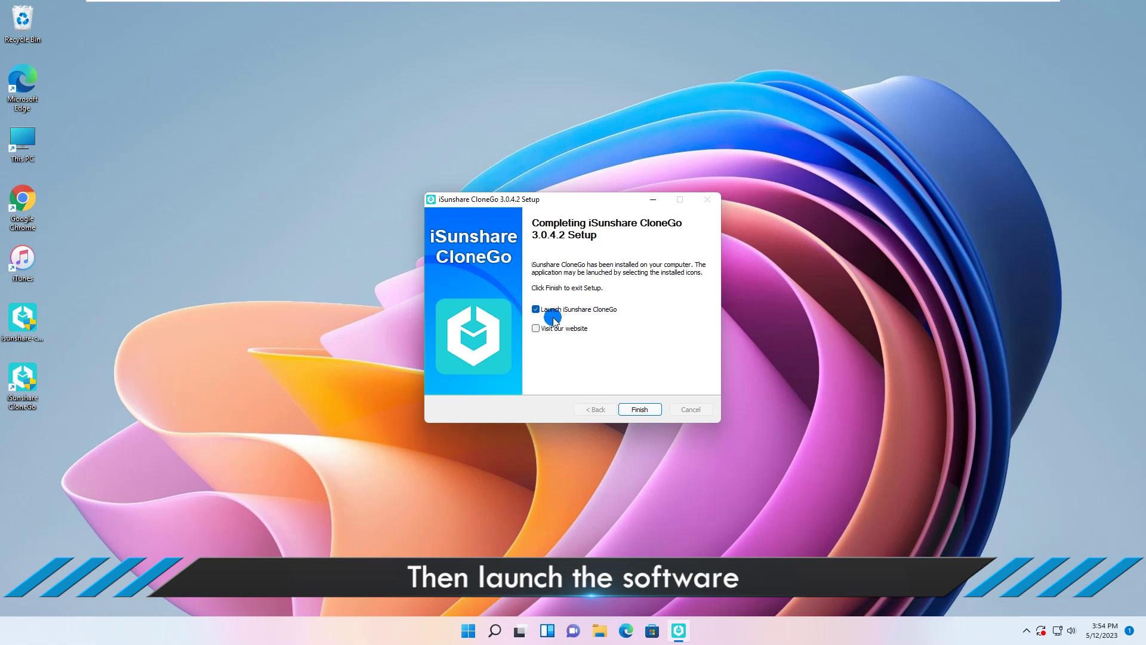
left_click(638, 411)
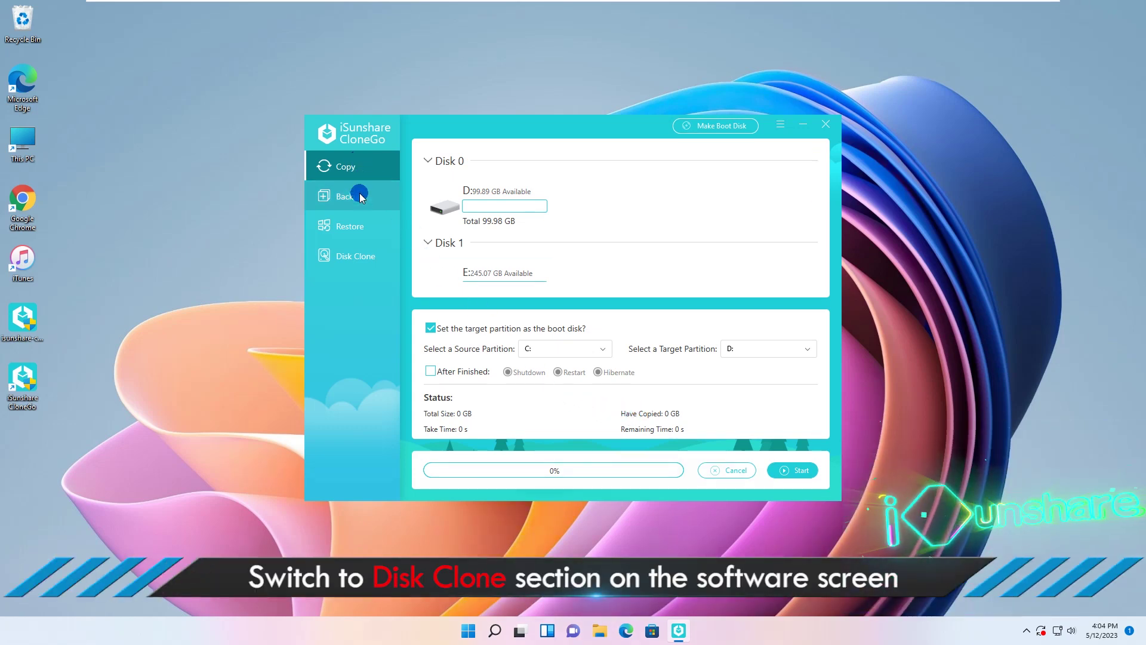
In Disk Clone, choose Disk 2 (VMware Virtual NVMe Disk) as source and Disk 3 (TOSHIBA THNSNJ25) as target
left_click(353, 256)
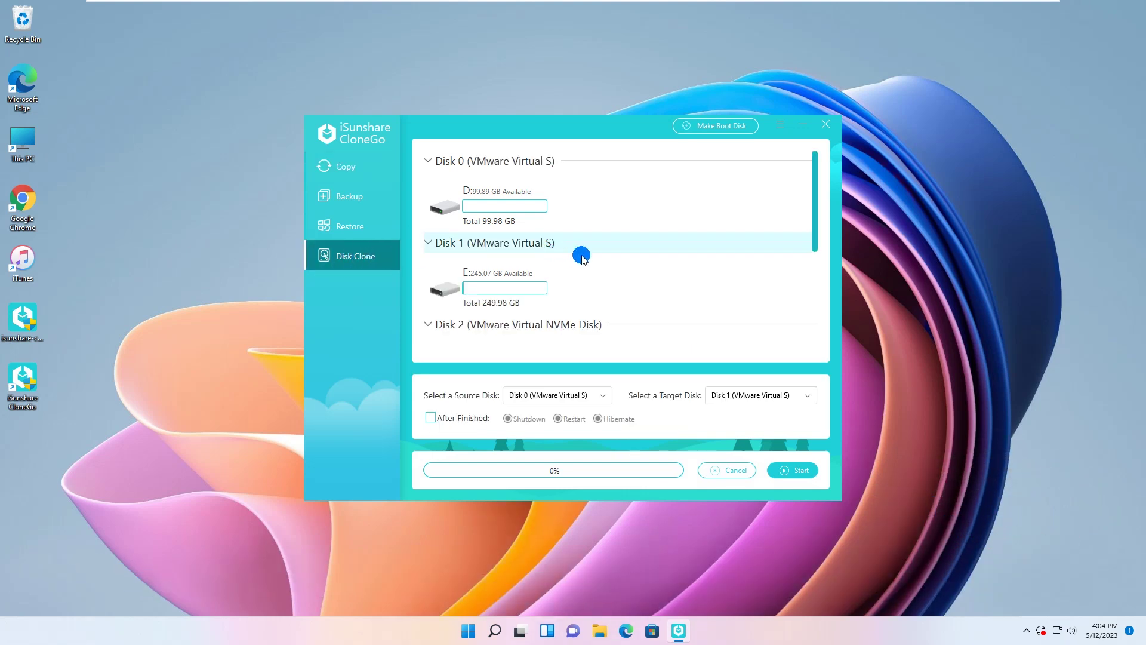
scroll(591, 260, "down", 3)
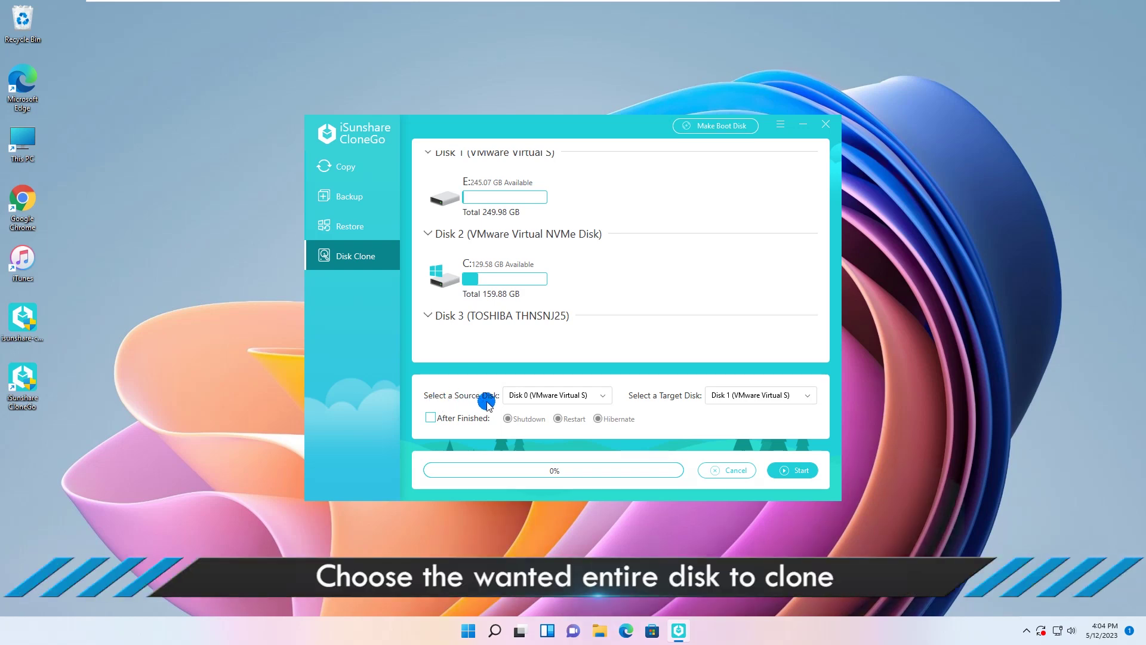
left_click(557, 395)
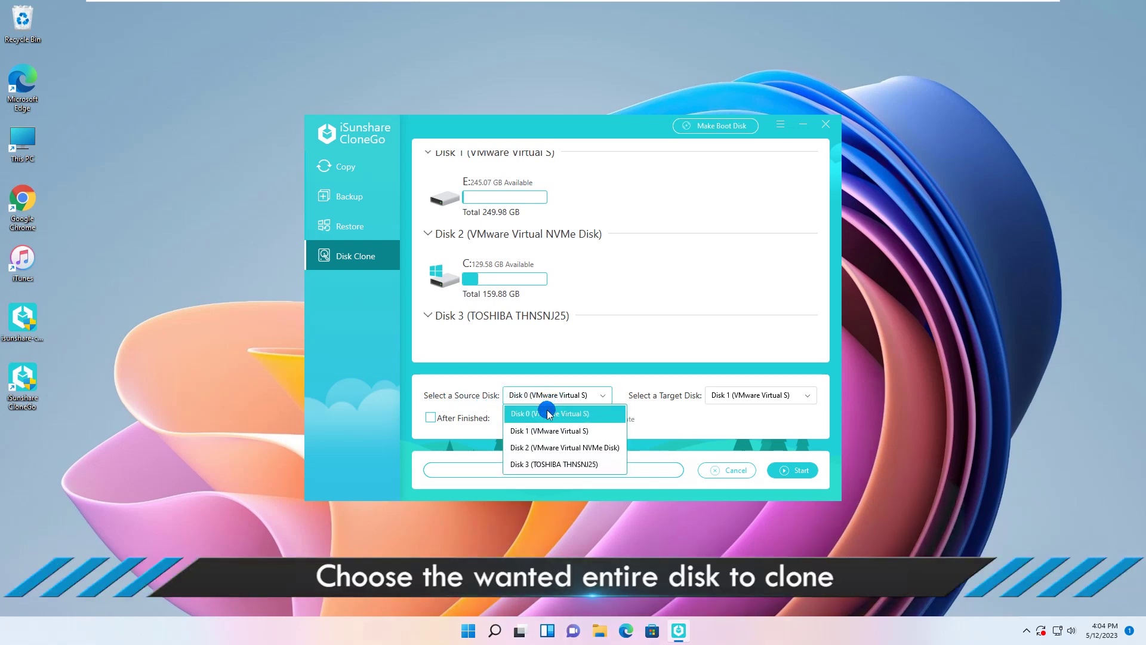
left_click(518, 449)
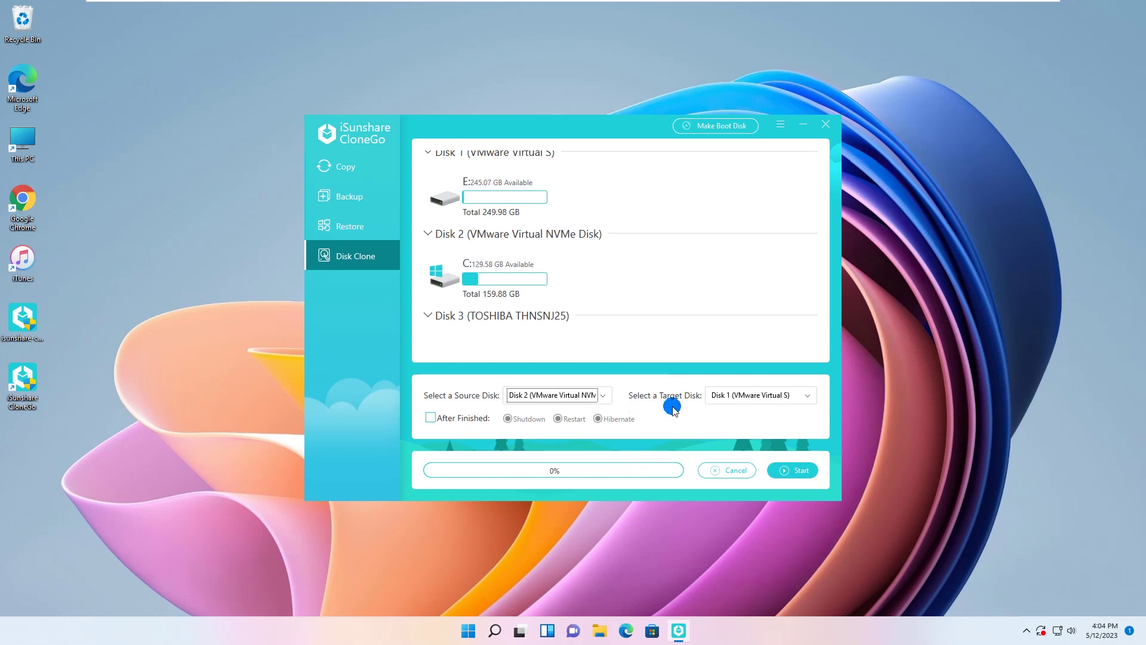
left_click(732, 398)
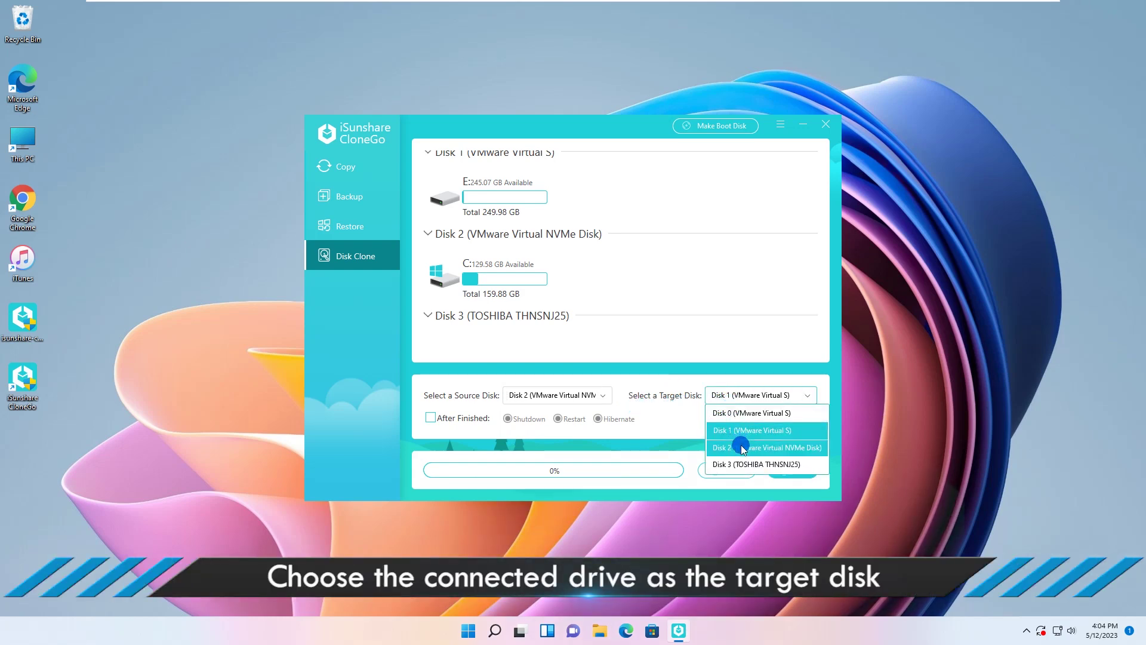
left_click(740, 466)
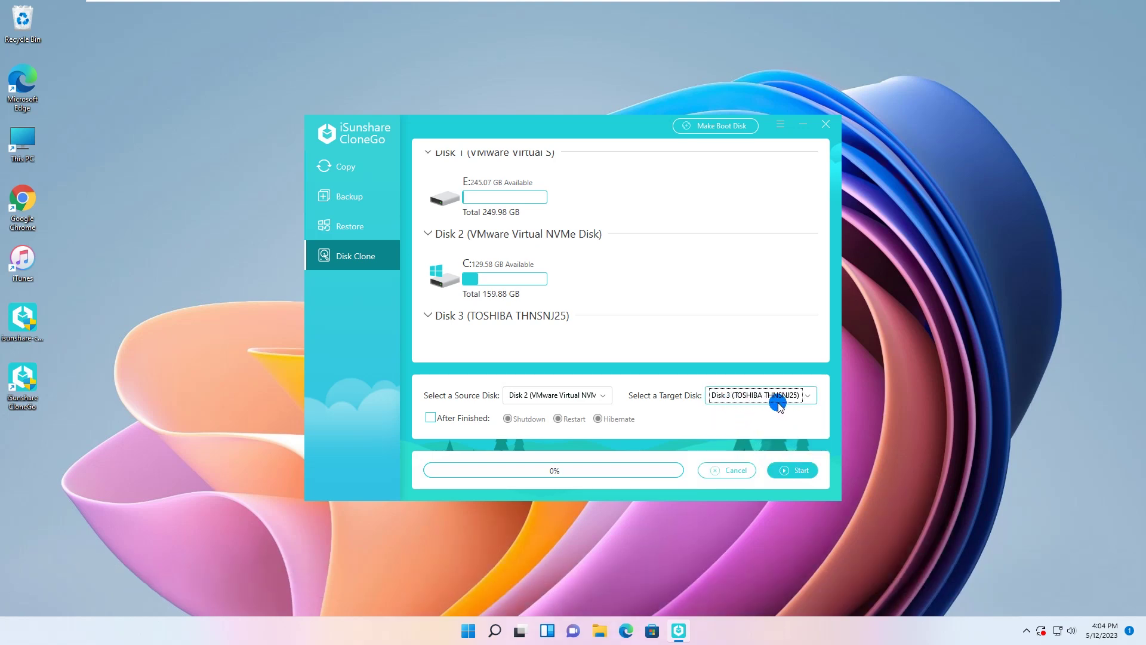
Start the clone, approve formatting Disk 3, and dismiss the 'Hard Disk Copy Completed Successfully' notice
left_click(792, 472)
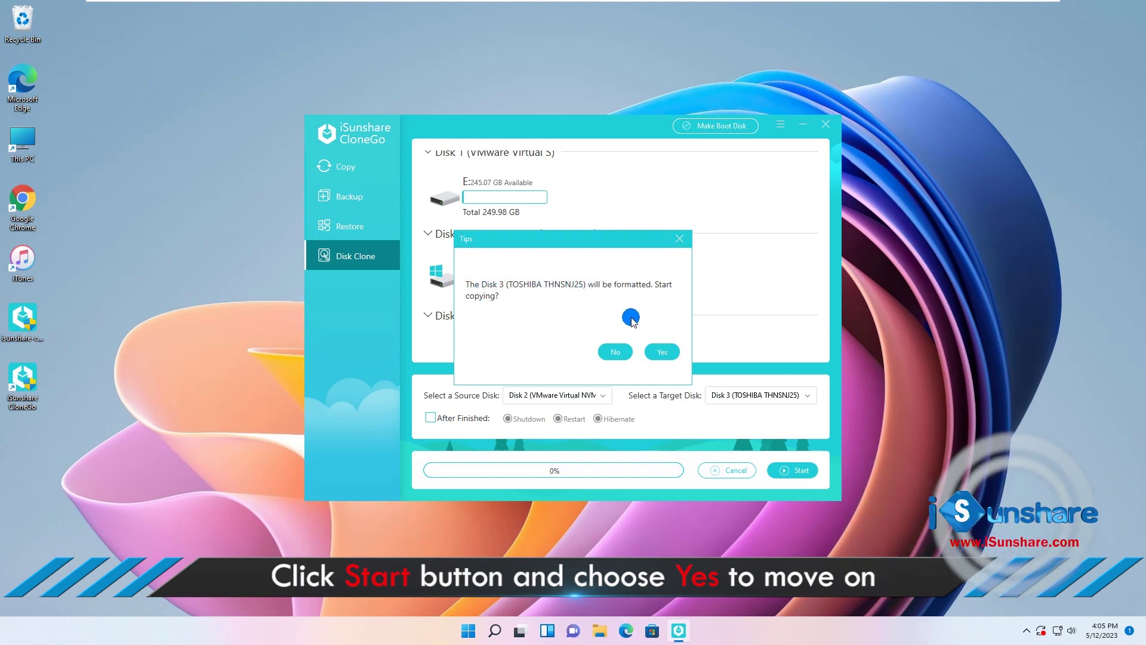
left_click(661, 352)
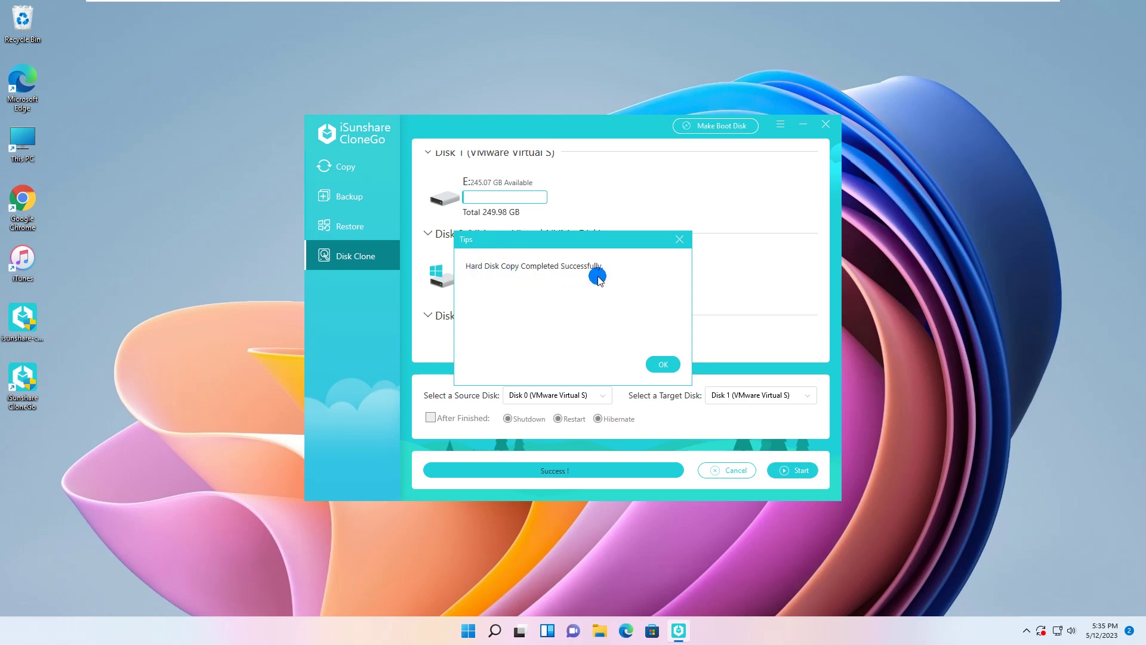
left_click(664, 364)
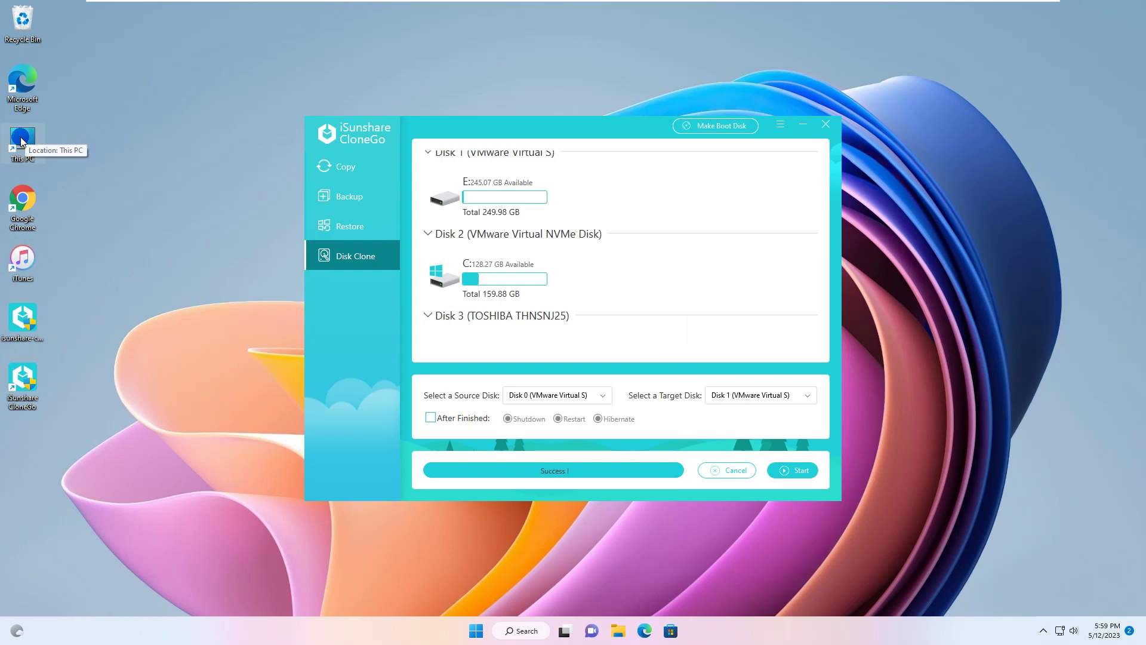
Open Computer Management via This PC's Manage option and show Disk Management
right_click(21, 141)
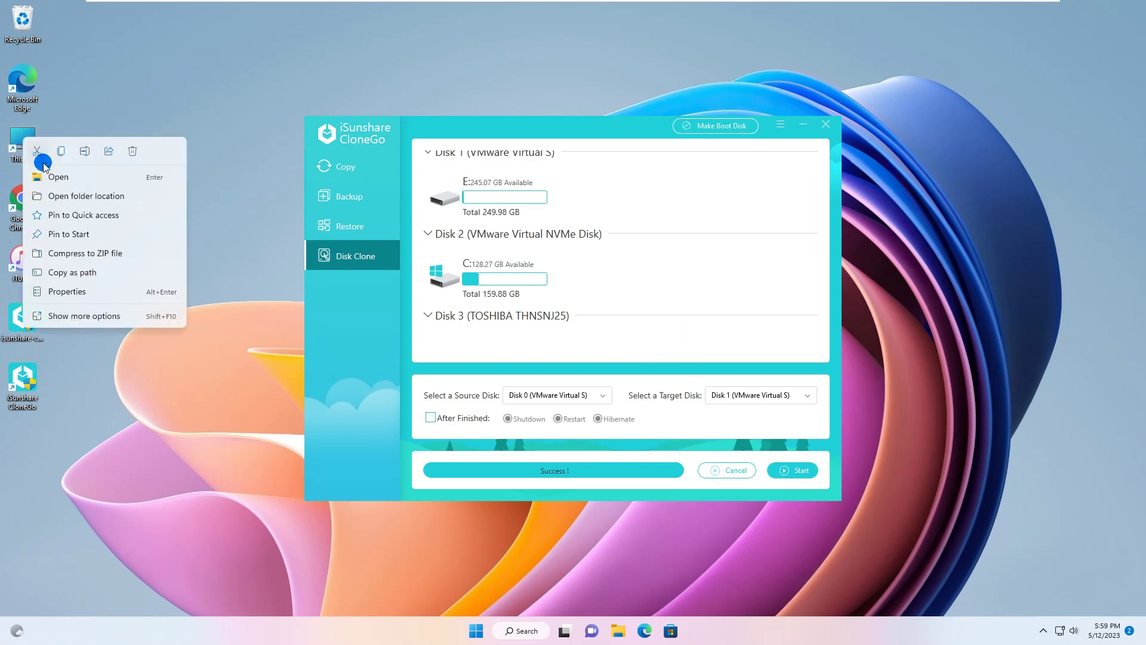
left_click(66, 315)
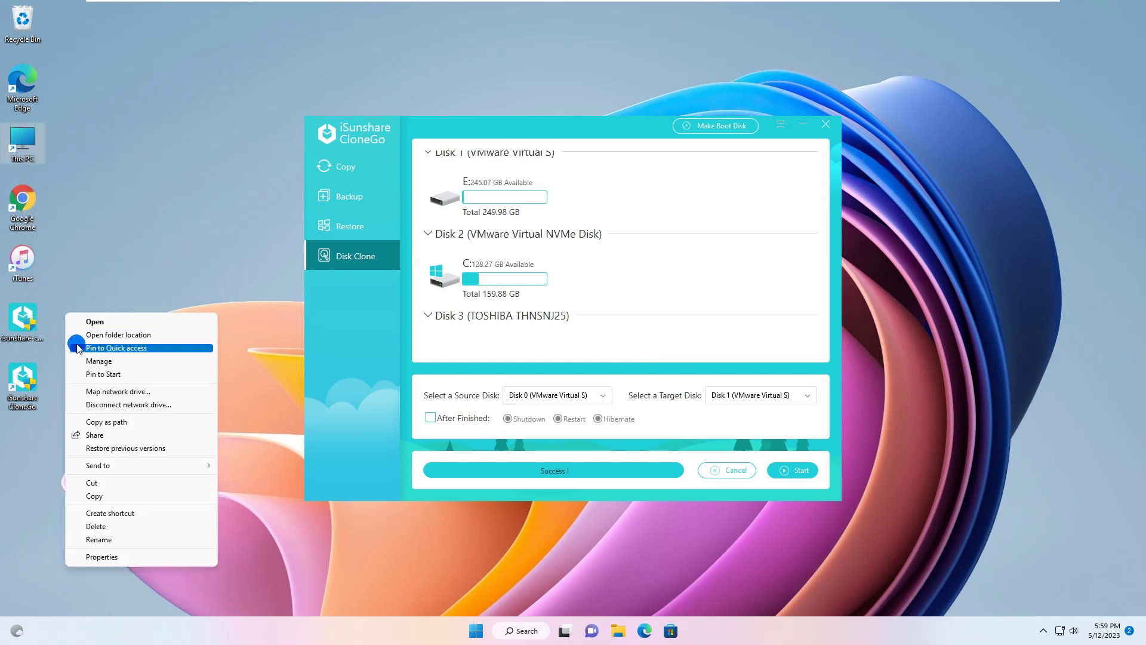
left_click(107, 363)
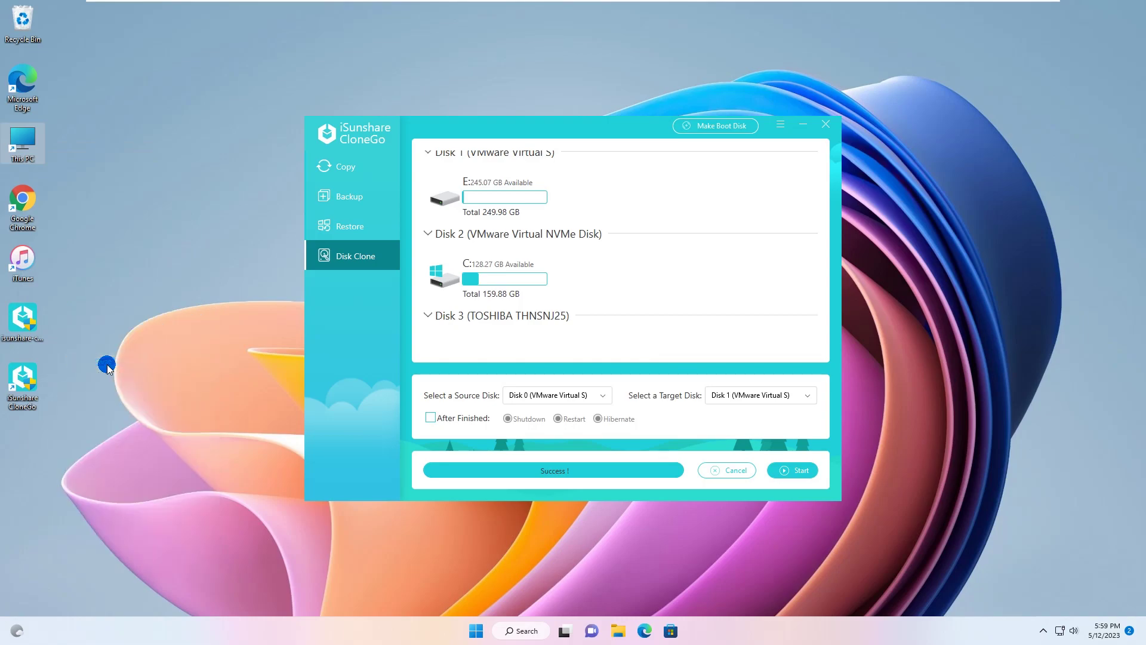
left_click(64, 149)
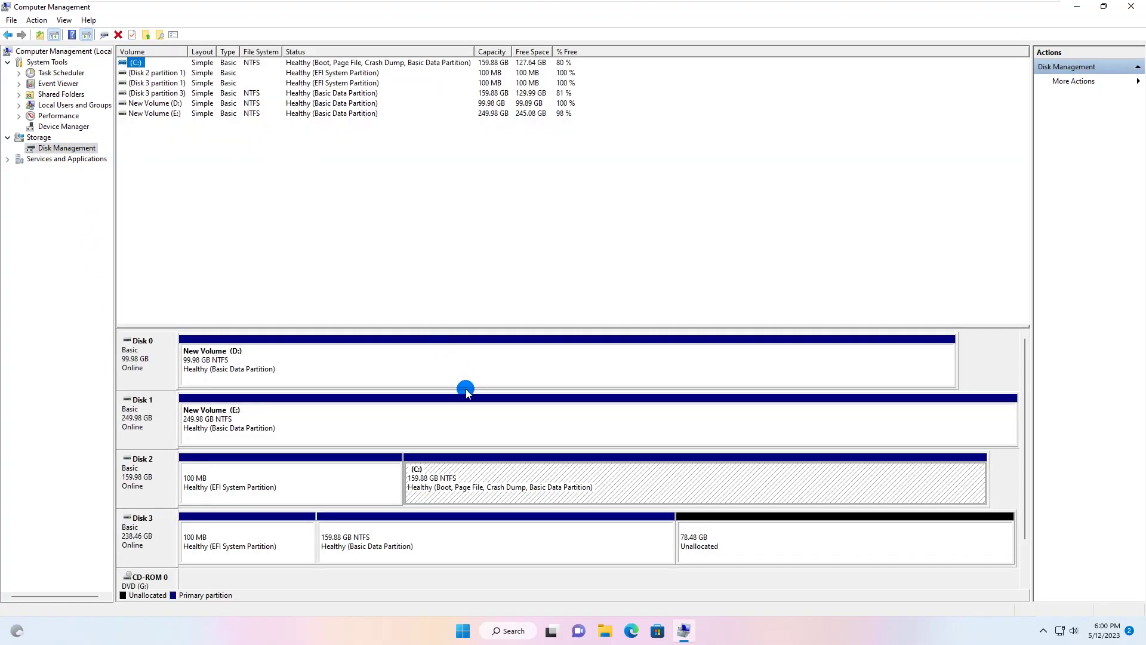
Extend Disk 3's H: volume by all 80359 MB free to 238.36 GB, then close Computer Management
left_click(430, 535)
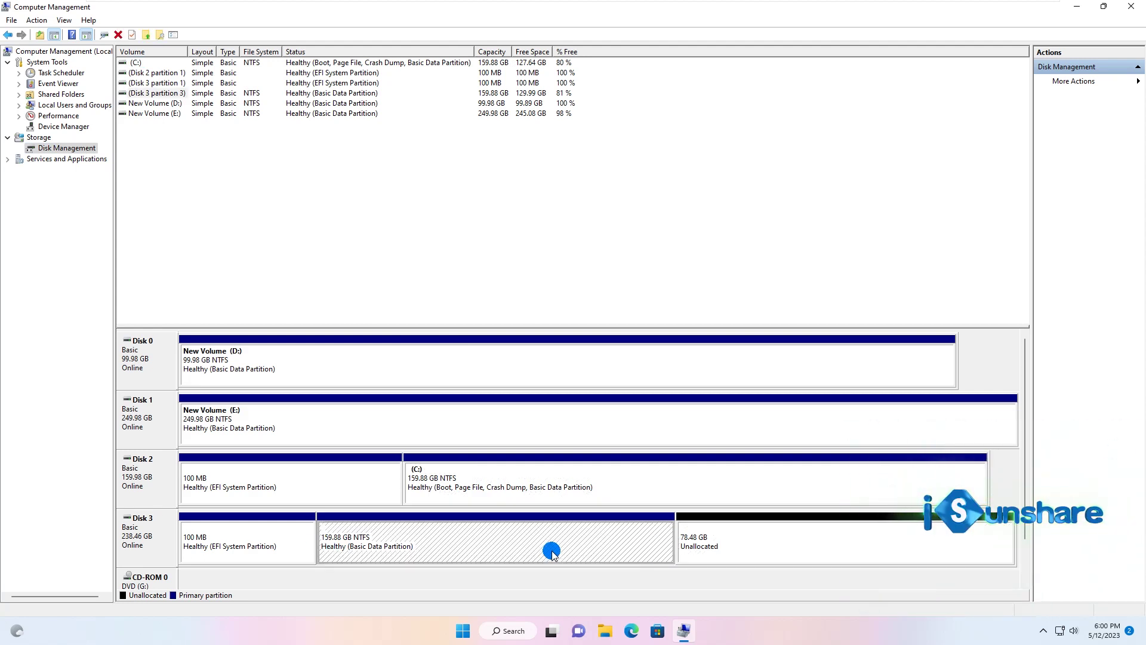
right_click(585, 536)
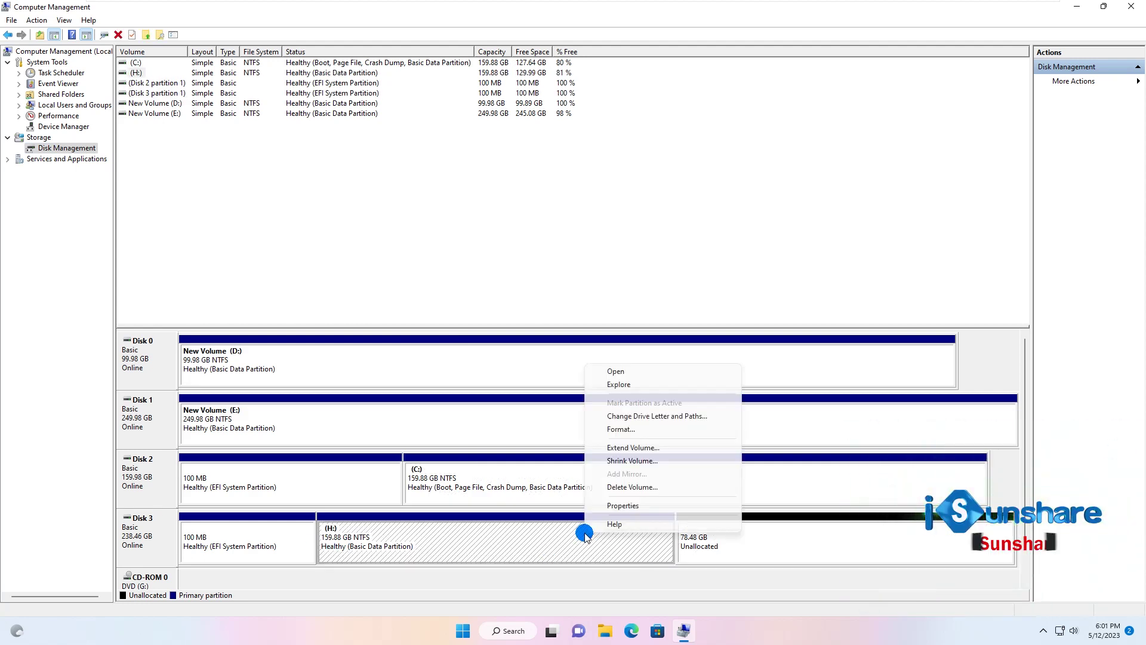
left_click(628, 449)
left_click(348, 286)
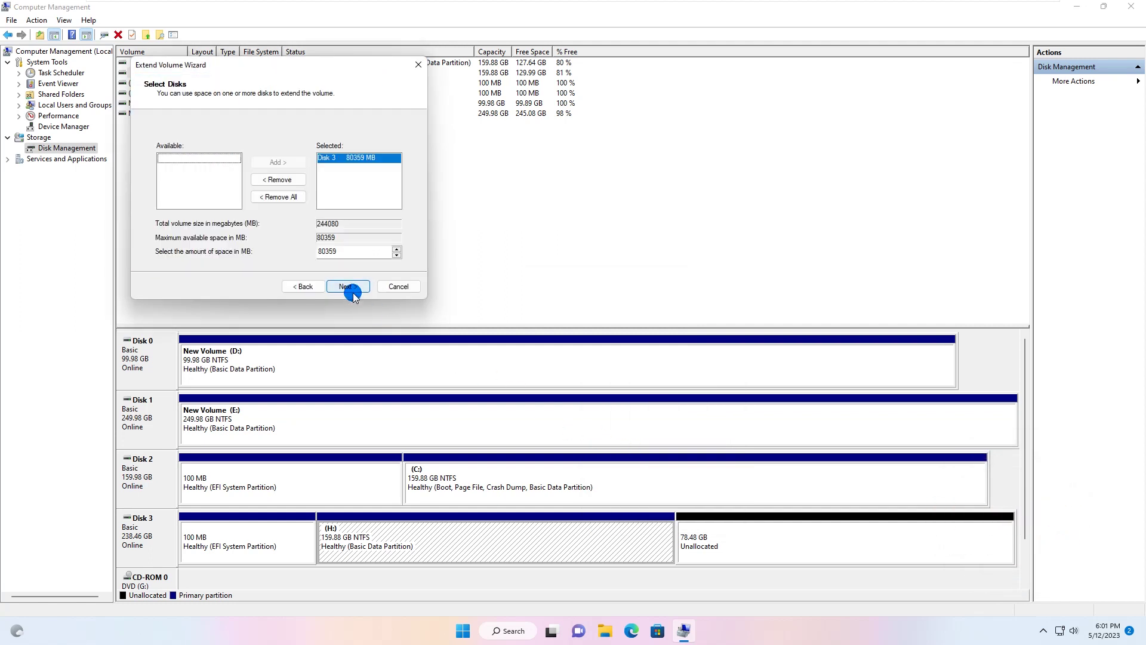
left_click(348, 286)
left_click(352, 289)
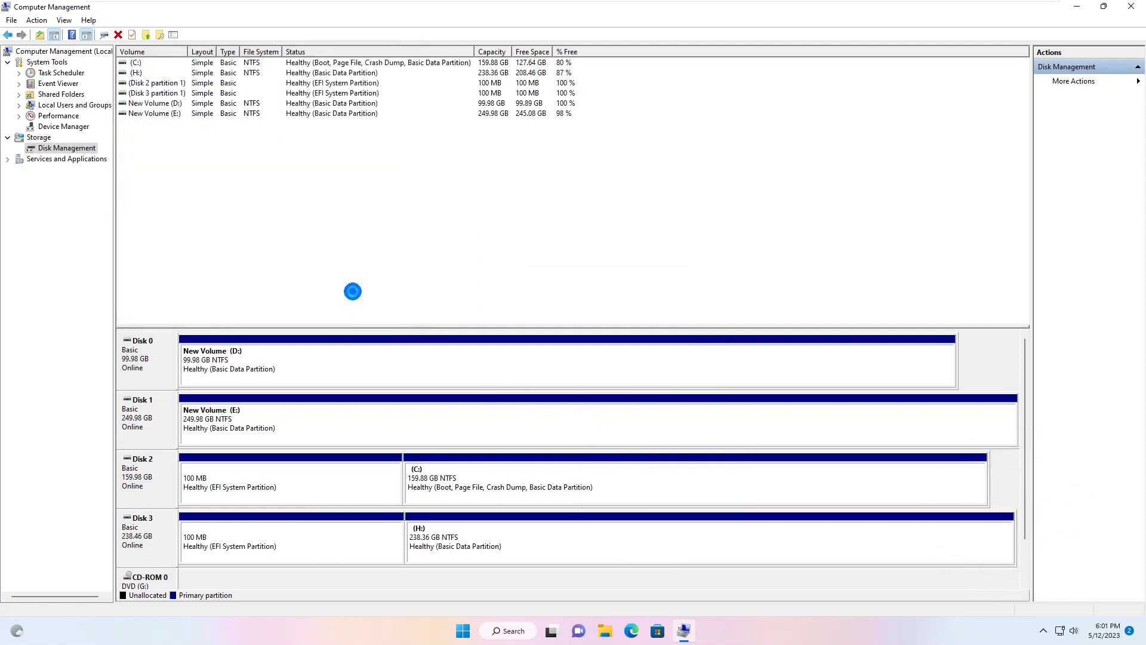
left_click(470, 548)
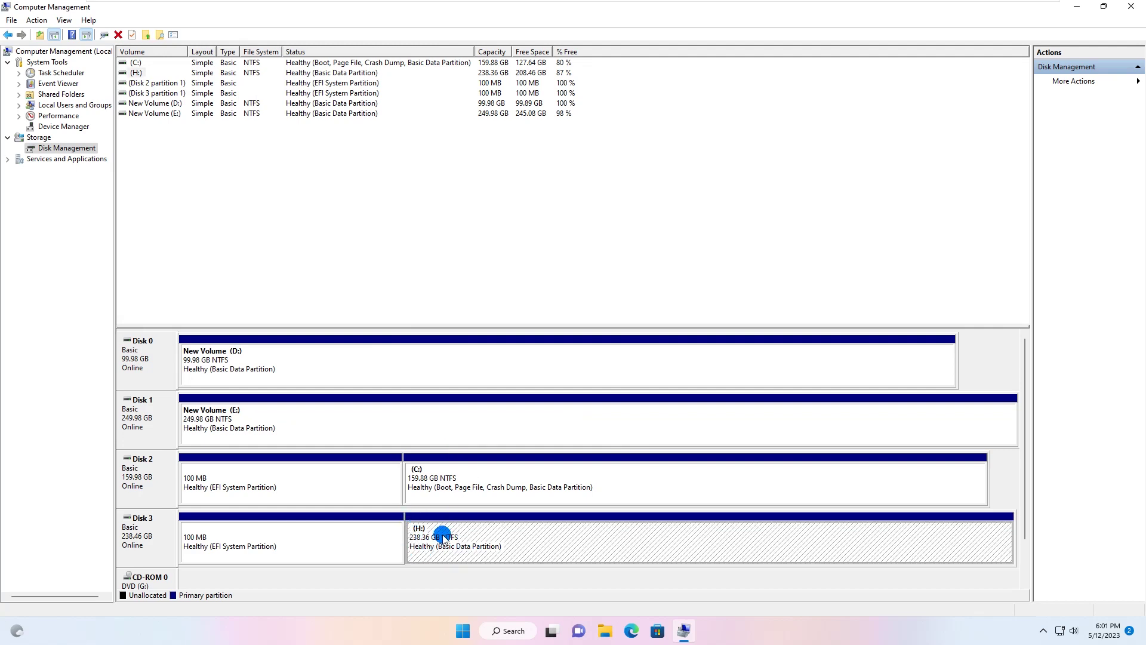
left_click(1130, 8)
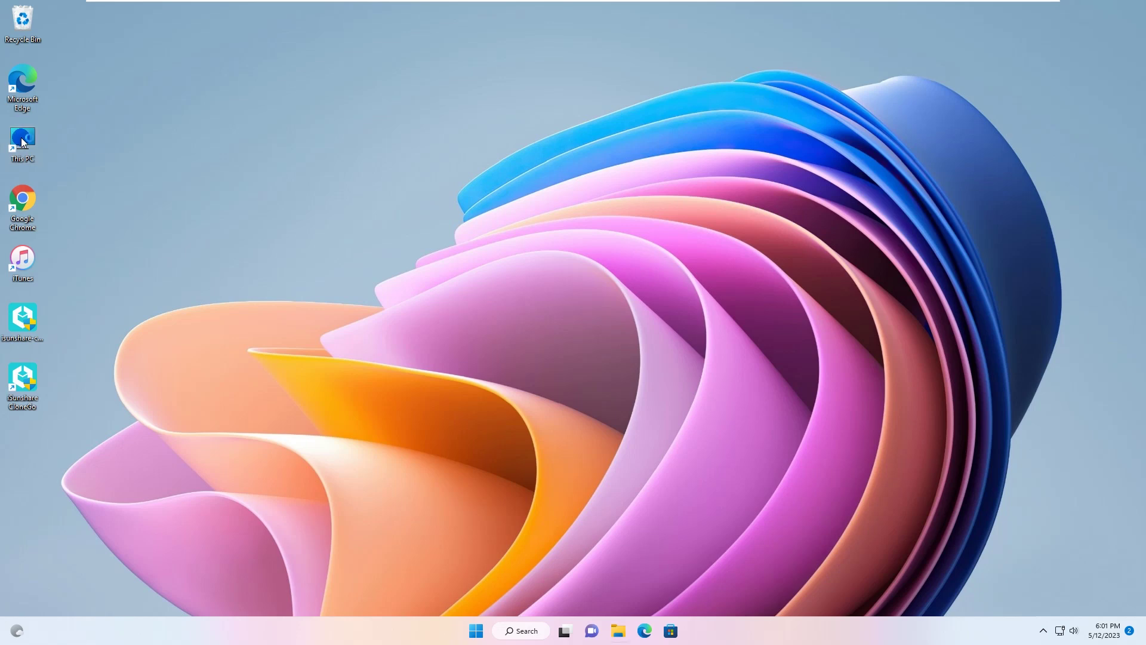
Open Local Disk (H:) from This PC to check the cloned Windows folders, then close Explorer
double_click(23, 141)
left_click(764, 177)
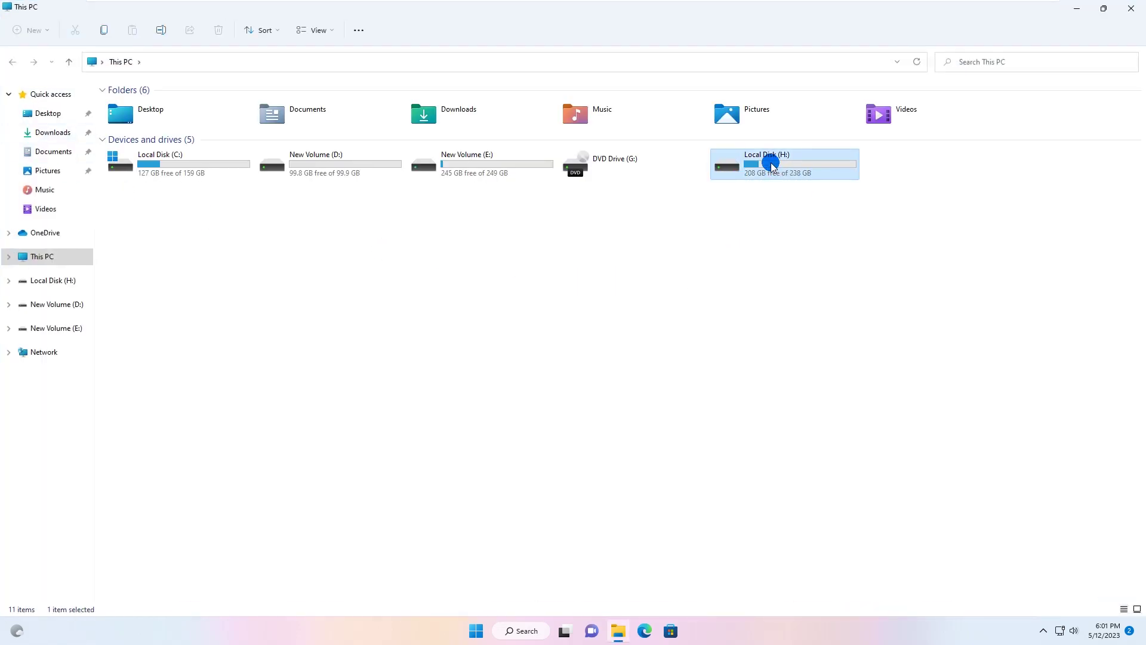
double_click(771, 165)
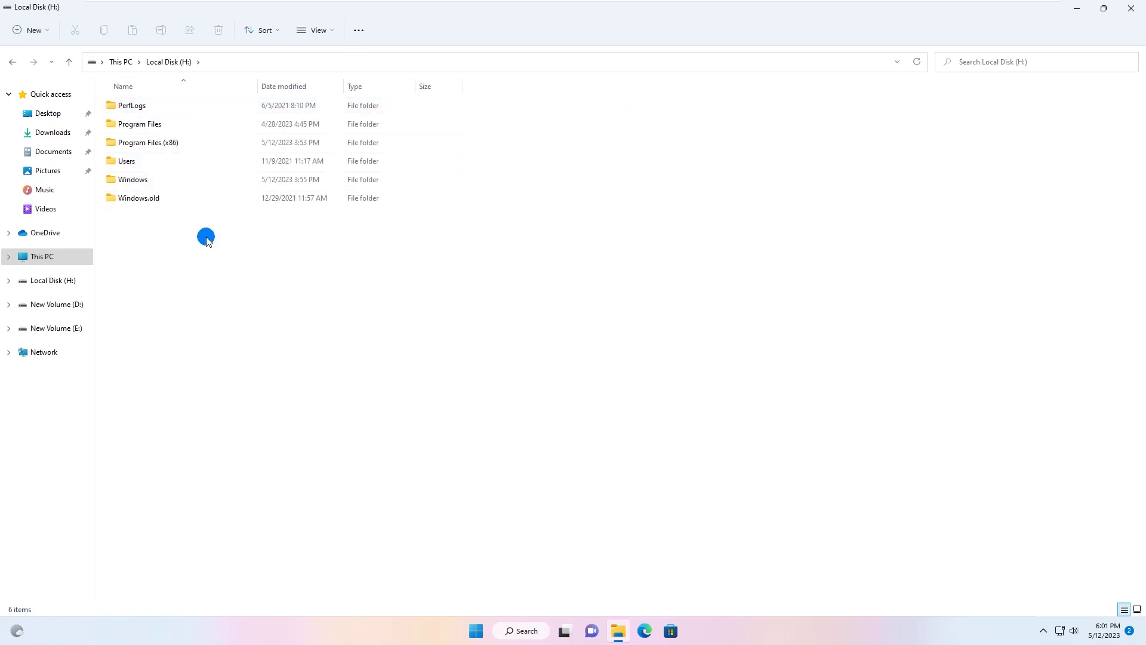
left_click(15, 62)
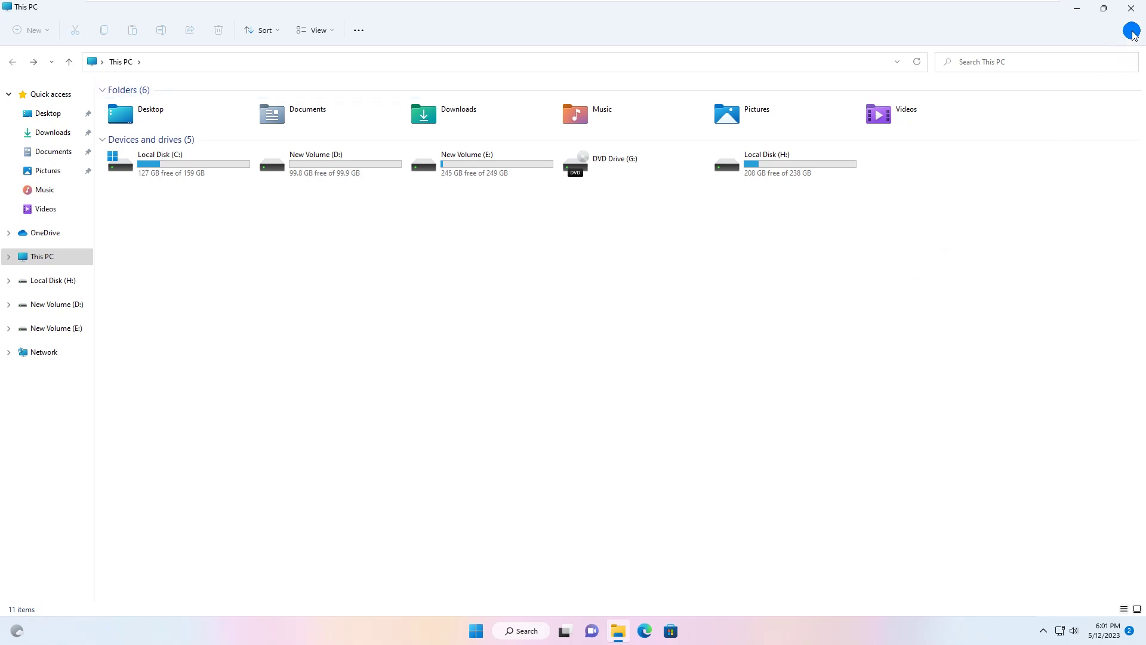
left_click(1132, 8)
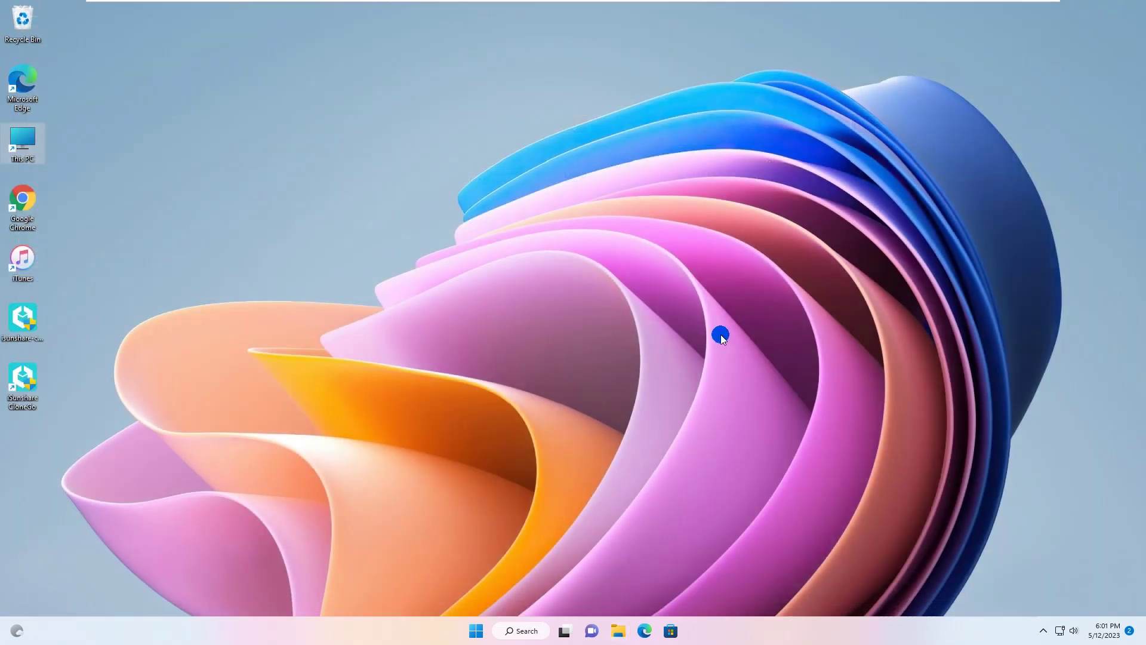
Restart the computer from the Start menu's Power options
left_click(482, 628)
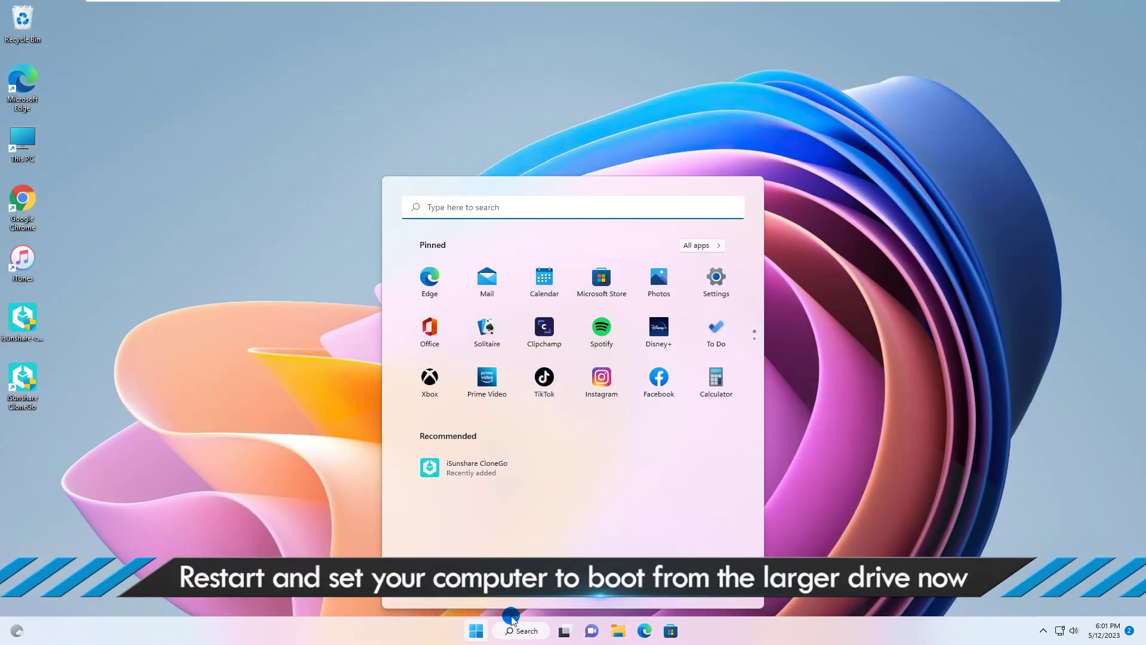
left_click(721, 597)
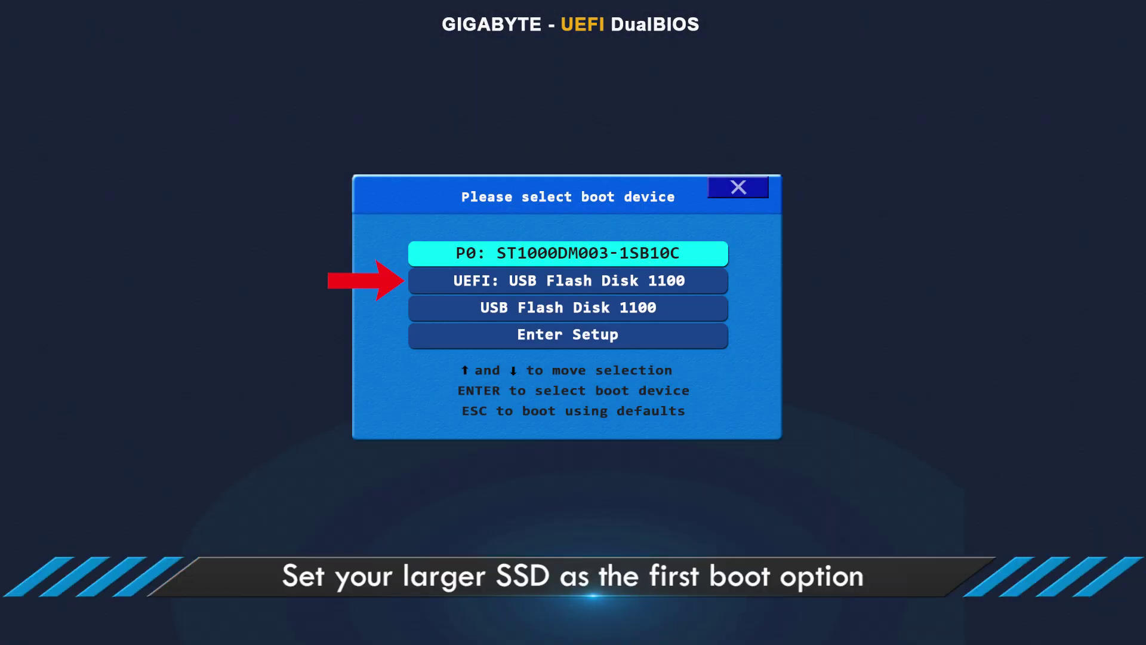
Boot from UEFI: USB Flash Disk 1100 in the GIGABYTE boot menu
key("Down")
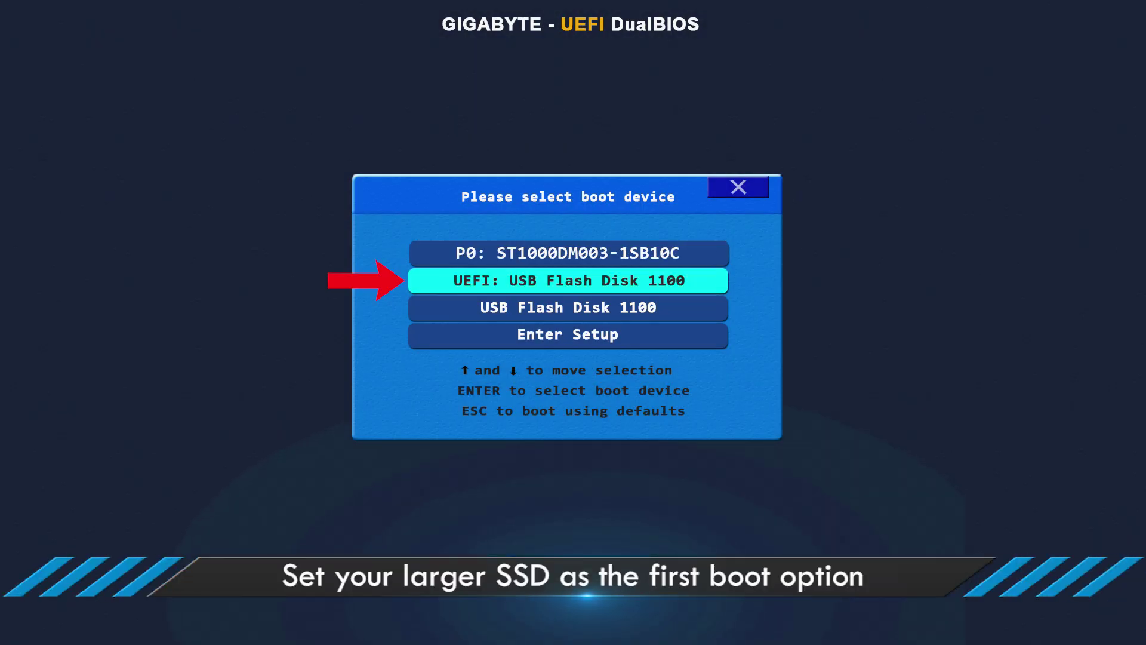
key("Return")
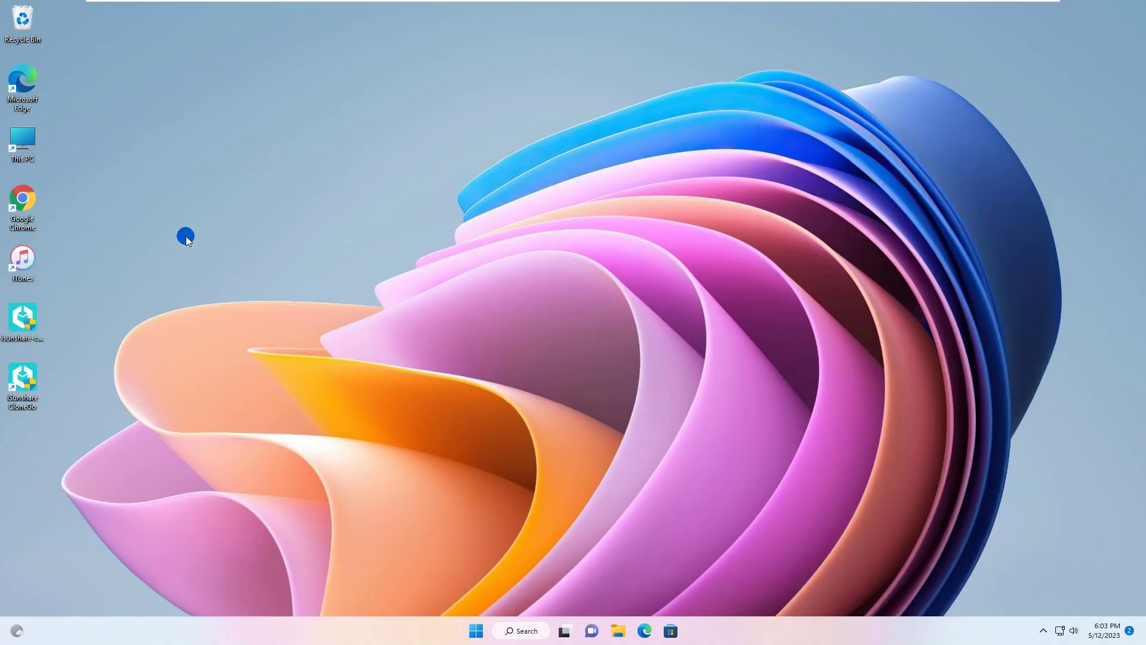
Open This PC and verify Local Disk (H:) shows 212 GB free of 238 GB
double_click(22, 137)
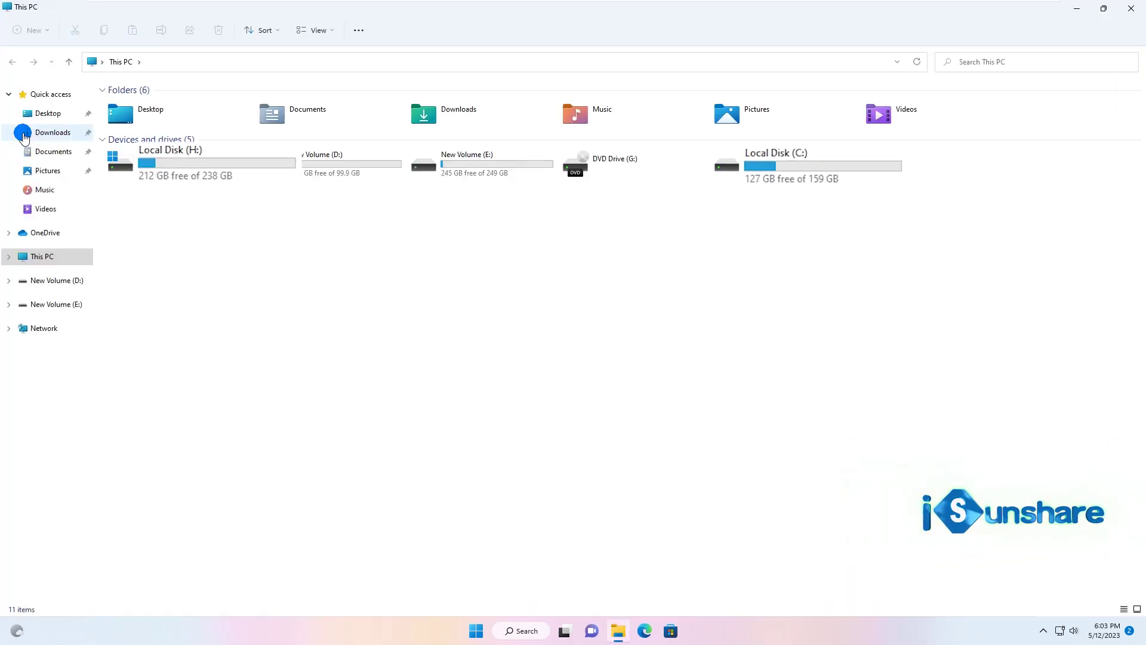